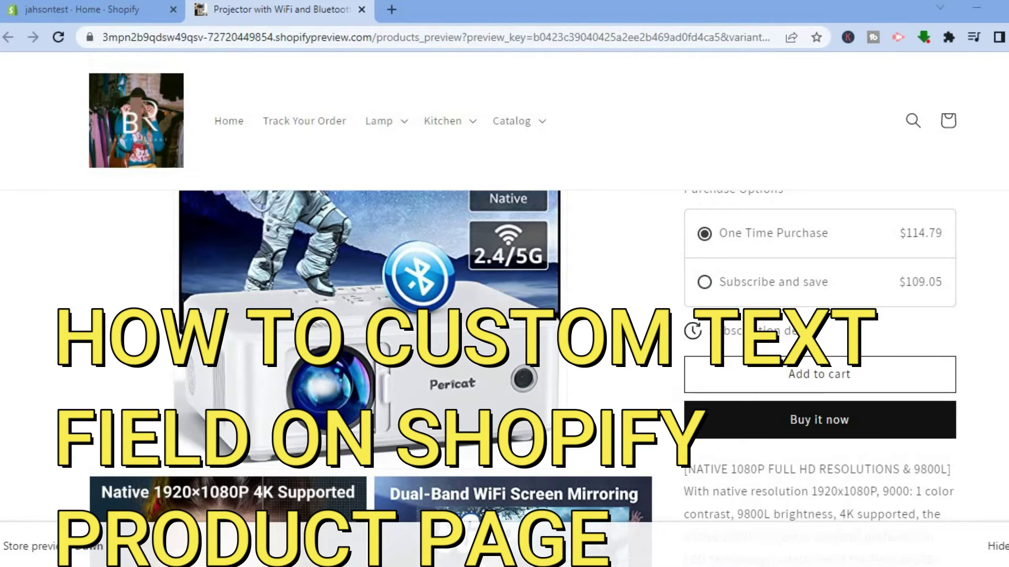
{"action": "scroll", "coordinate": [504, 315], "scroll_direction": "up", "scroll_amount": 5}
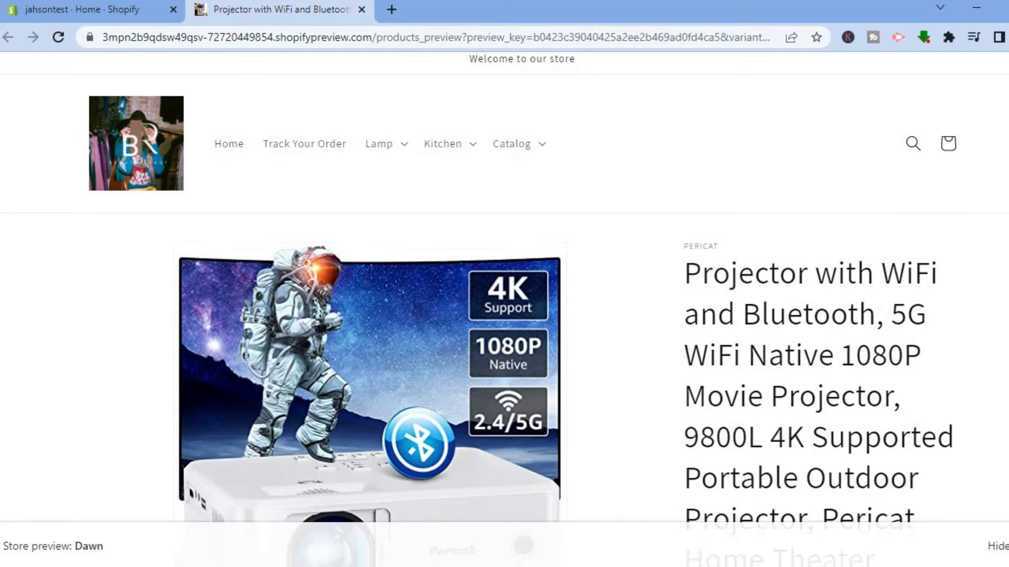
{"action": "scroll", "coordinate": [504, 316], "scroll_direction": "down", "scroll_amount": 2}
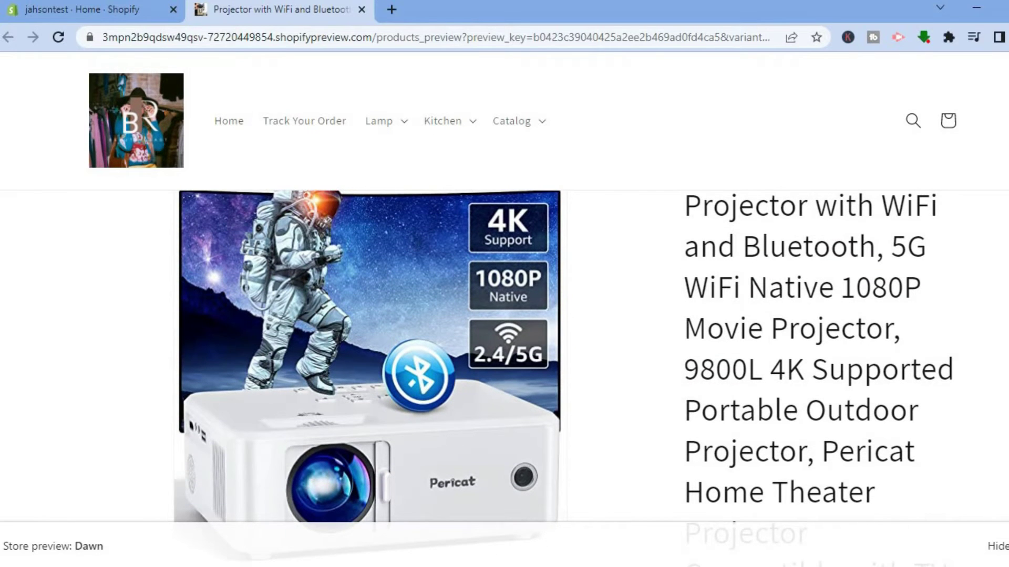
{"action": "scroll", "coordinate": [505, 316], "scroll_direction": "down", "scroll_amount": 2}
{"action": "scroll", "coordinate": [504, 316], "scroll_direction": "down", "scroll_amount": 3}
{"action": "scroll", "coordinate": [505, 315], "scroll_direction": "down", "scroll_amount": 3}
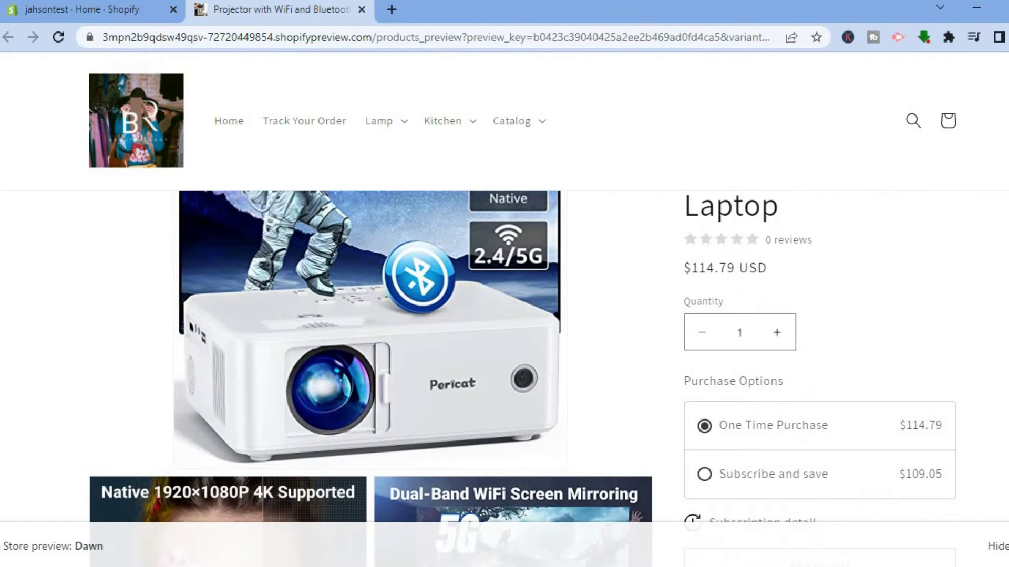
{"action": "scroll", "coordinate": [819, 355], "scroll_direction": "down", "scroll_amount": 3}
{"action": "scroll", "coordinate": [820, 354], "scroll_direction": "down", "scroll_amount": 3}
{"action": "scroll", "coordinate": [820, 354], "scroll_direction": "down", "scroll_amount": 2}
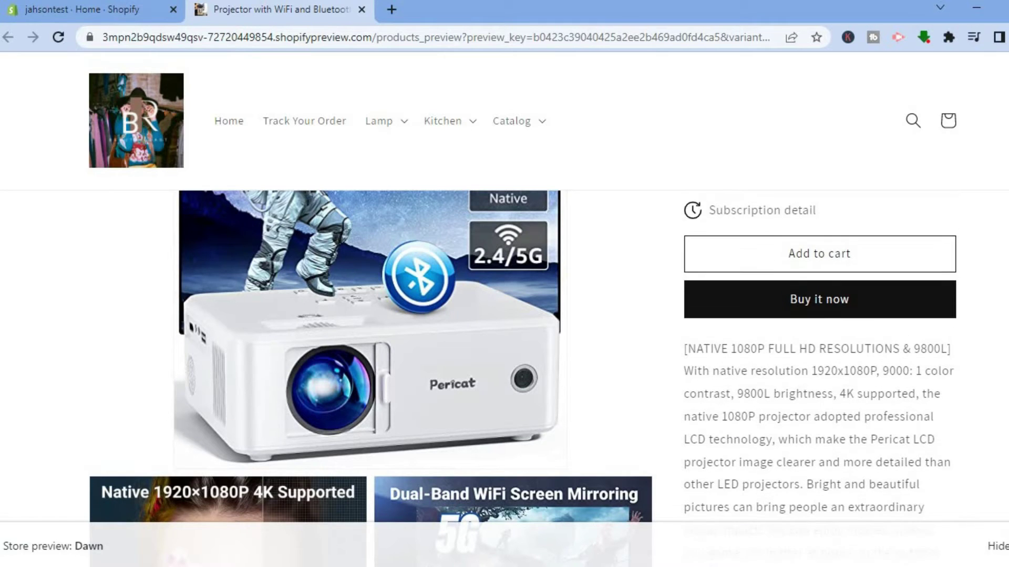
{"action": "scroll", "coordinate": [819, 354], "scroll_direction": "down", "scroll_amount": 2}
{"action": "scroll", "coordinate": [820, 354], "scroll_direction": "down", "scroll_amount": 2}
{"action": "scroll", "coordinate": [820, 355], "scroll_direction": "up", "scroll_amount": 2}
{"action": "scroll", "coordinate": [820, 355], "scroll_direction": "up", "scroll_amount": 2}
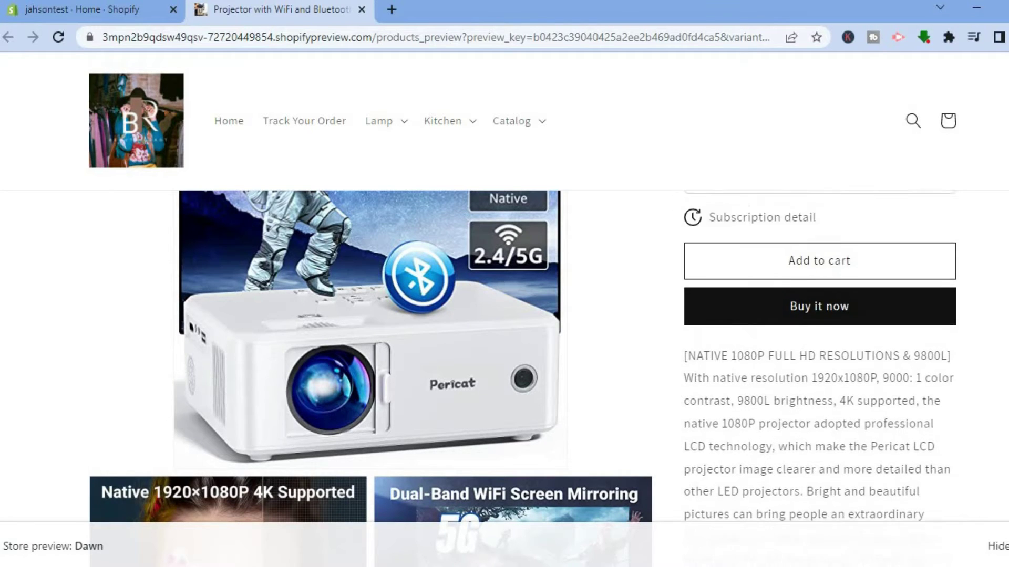
{"action": "scroll", "coordinate": [820, 354], "scroll_direction": "up", "scroll_amount": 2}
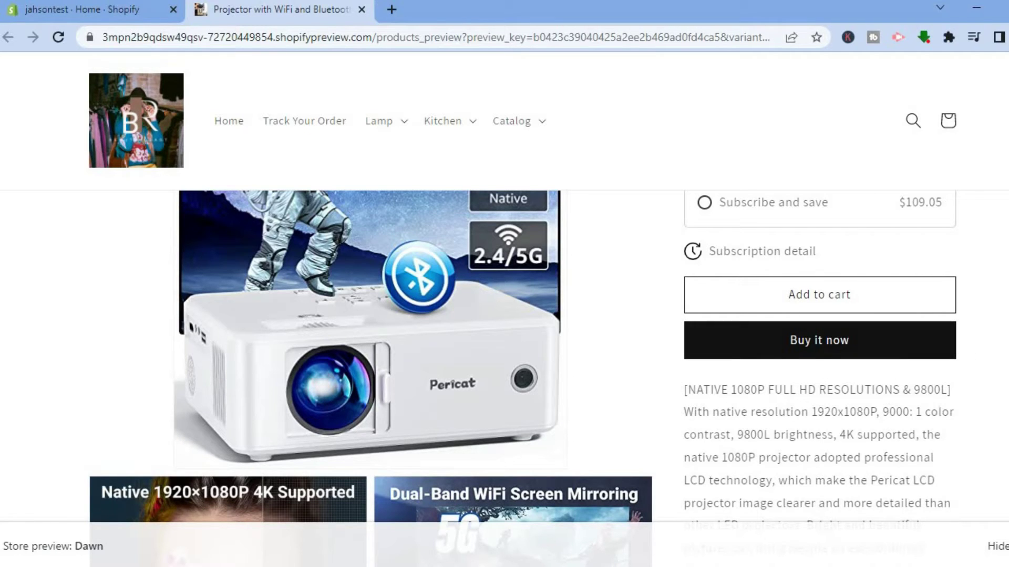
{"action": "scroll", "coordinate": [820, 356], "scroll_direction": "down", "scroll_amount": 3}
{"action": "scroll", "coordinate": [820, 354], "scroll_direction": "up", "scroll_amount": 4}
{"action": "scroll", "coordinate": [820, 355], "scroll_direction": "up", "scroll_amount": 4}
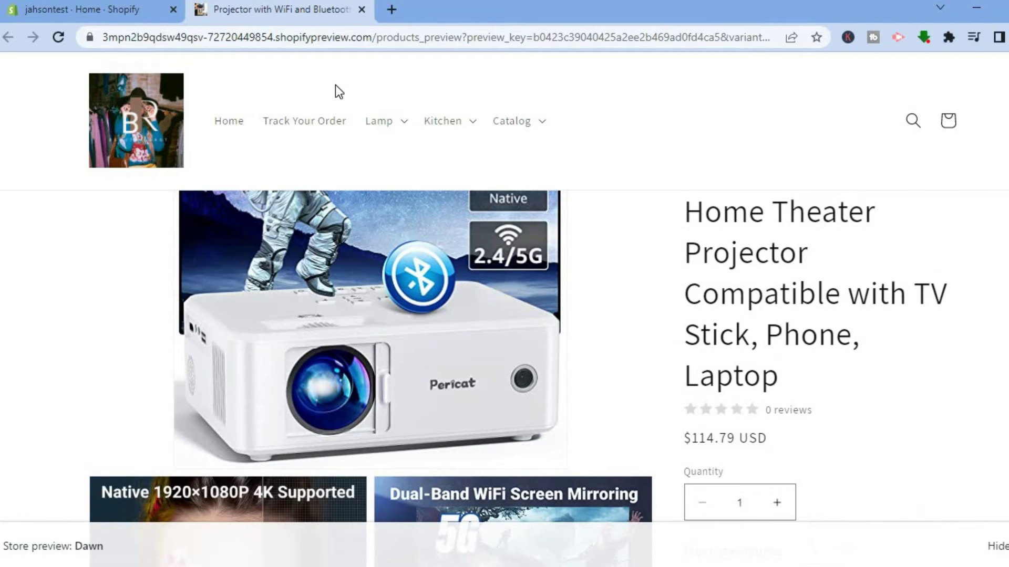
- Return to the Shopify admin and open the Dawn theme in the theme editor
{"action": "left_click", "coordinate": [101, 17]}
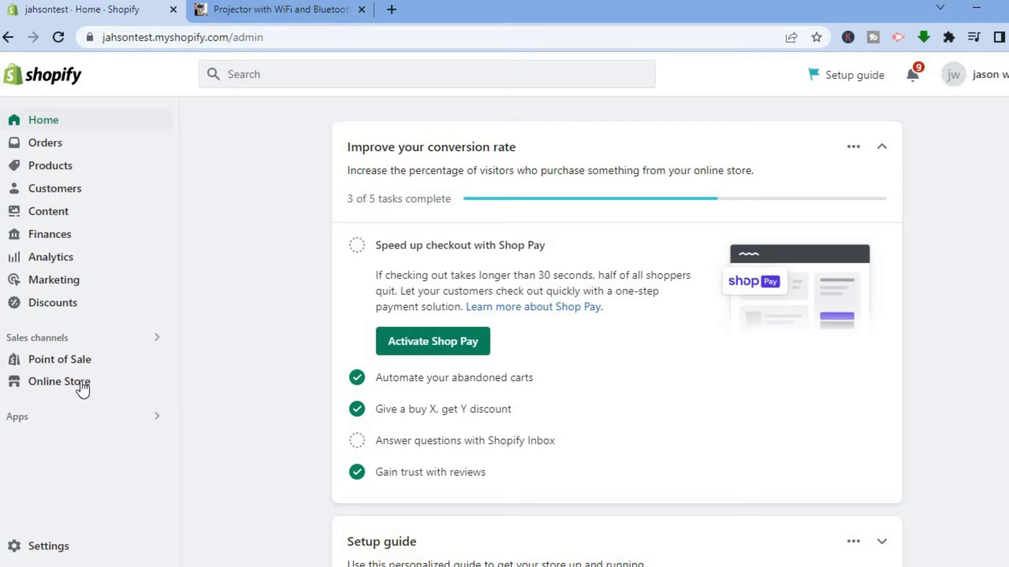
{"action": "mouse_move", "coordinate": [59, 381]}
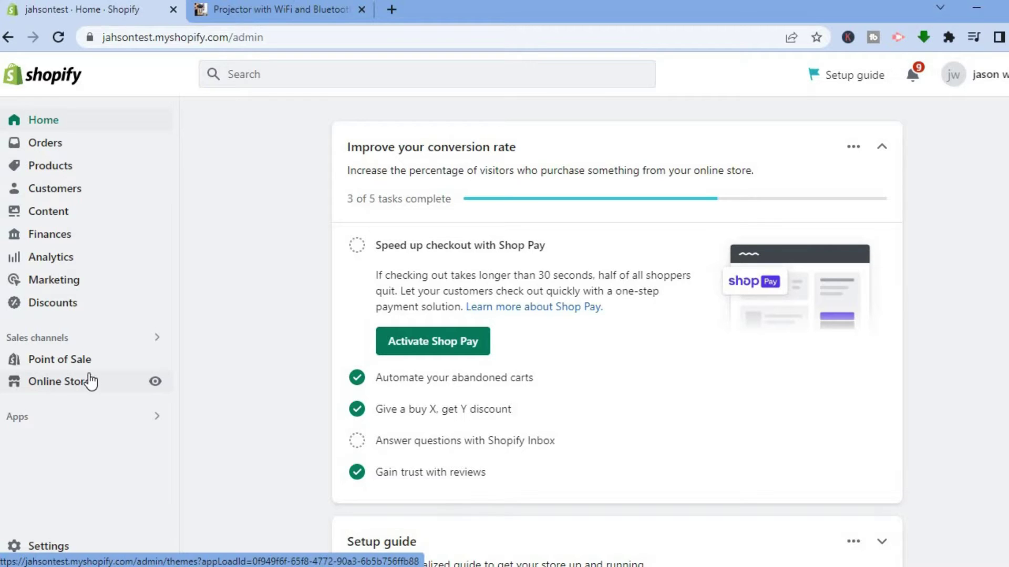
{"action": "left_click", "coordinate": [62, 383]}
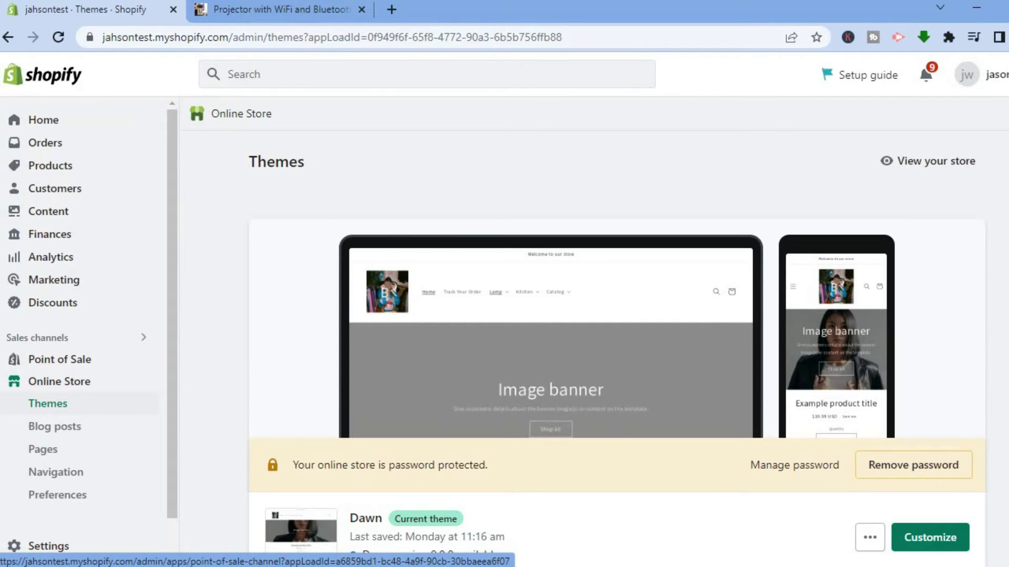
{"action": "scroll", "coordinate": [616, 379], "scroll_direction": "down", "scroll_amount": 3}
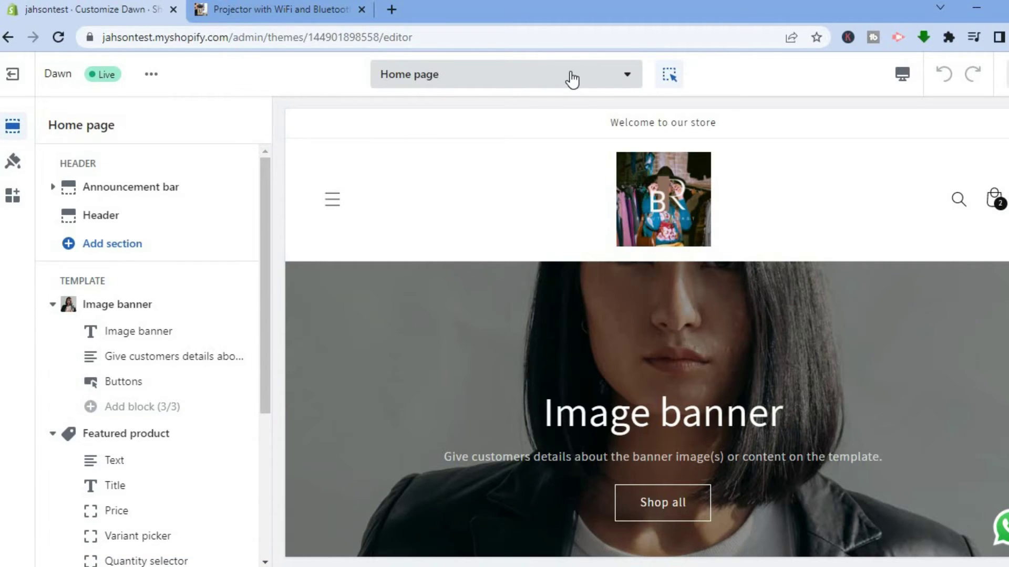
- Switch the editor from the home page to the Default product template under Products
{"action": "left_click", "coordinate": [573, 78]}
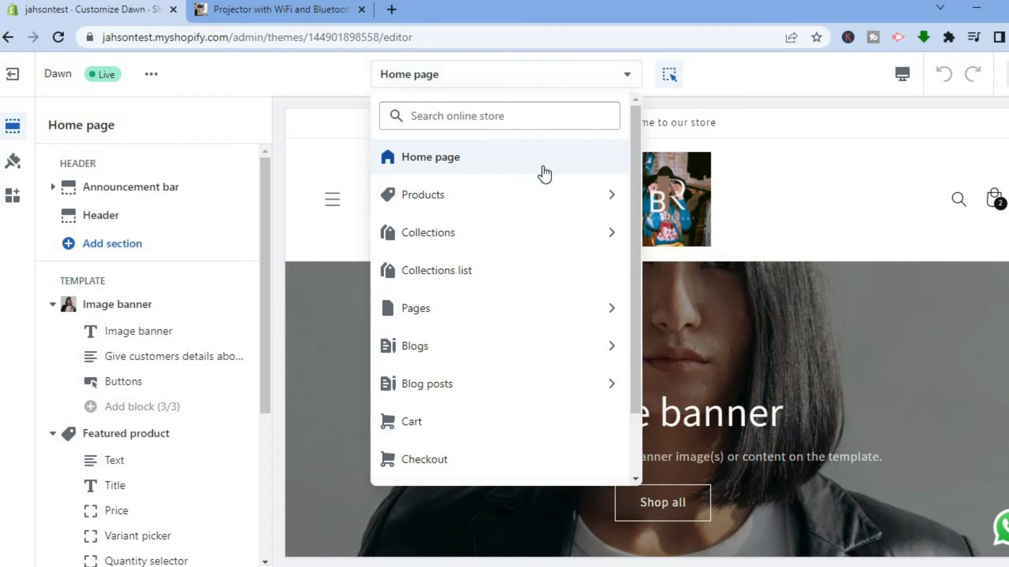
{"action": "left_click", "coordinate": [526, 195]}
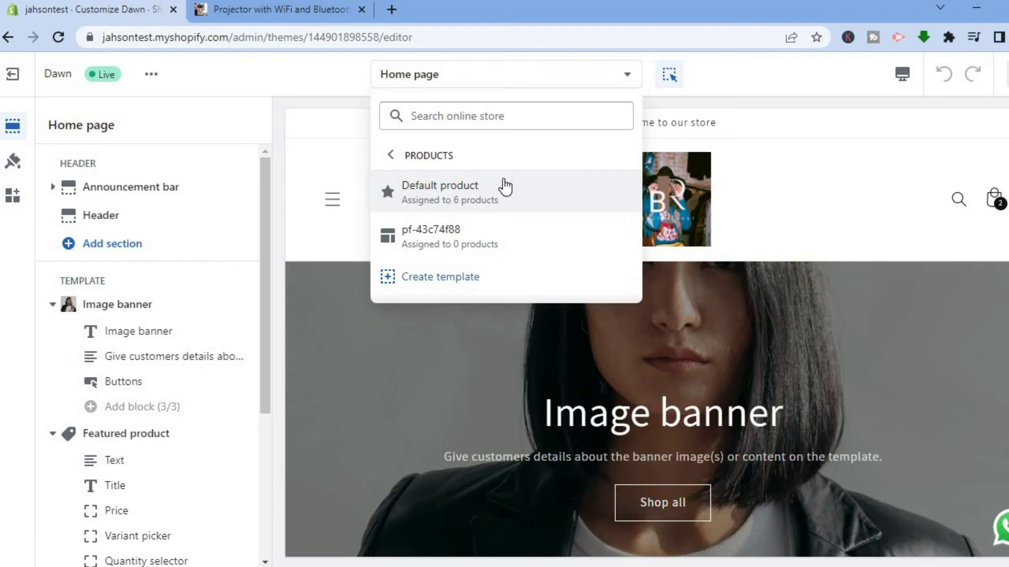
{"action": "left_click", "coordinate": [504, 185]}
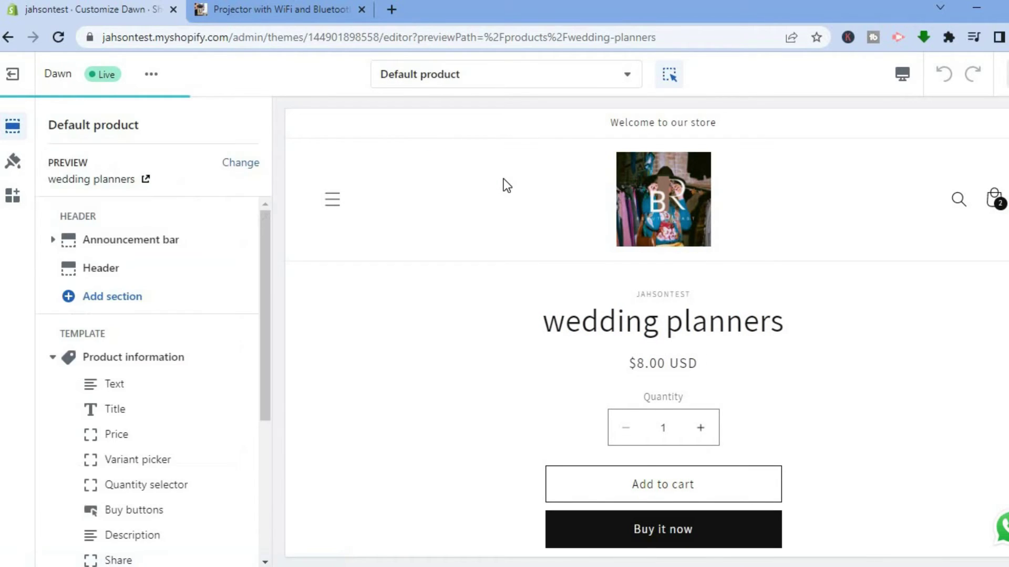
{"action": "left_click_drag", "start_coordinate": [262, 261], "coordinate": [264, 321]}
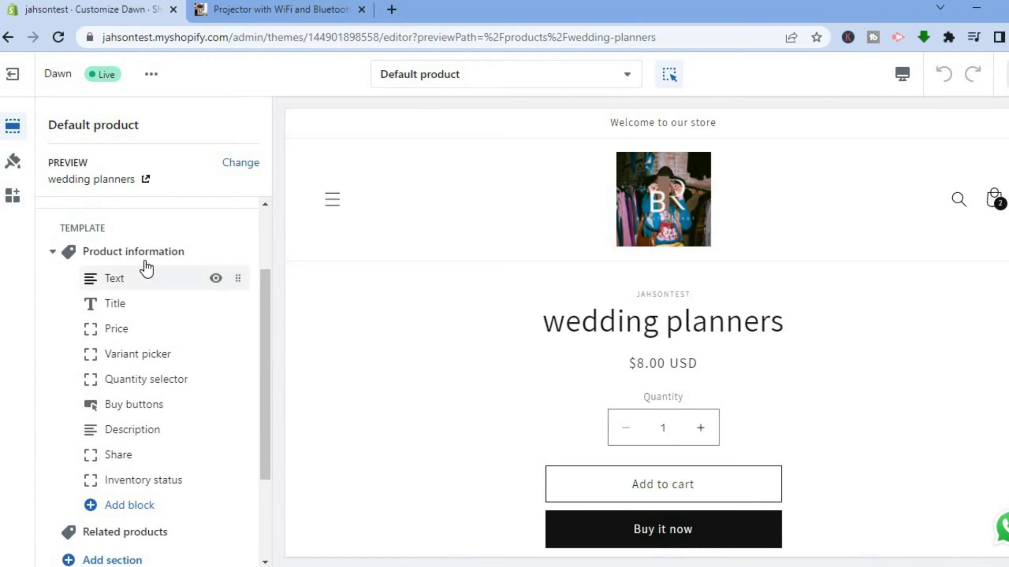
- Add a Text theme block under the Product information section
{"action": "left_click", "coordinate": [134, 252]}
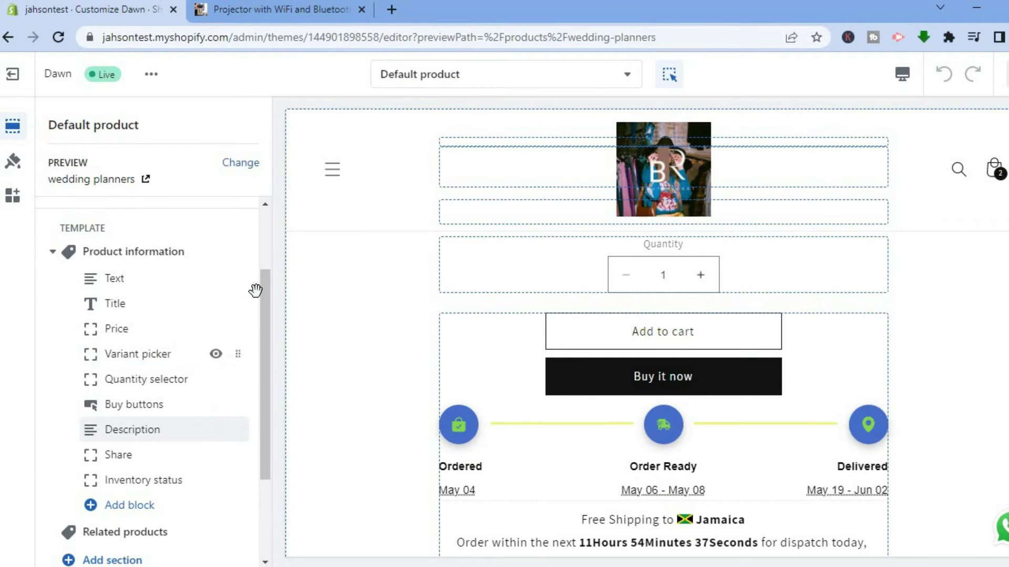
{"action": "left_click_drag", "start_coordinate": [261, 297], "coordinate": [259, 339]}
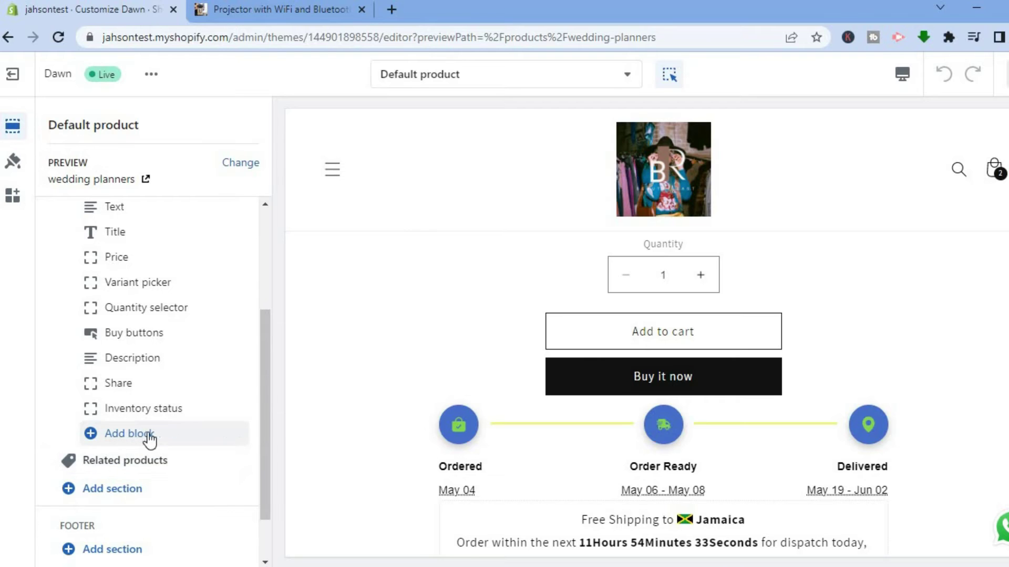
{"action": "left_click", "coordinate": [108, 435]}
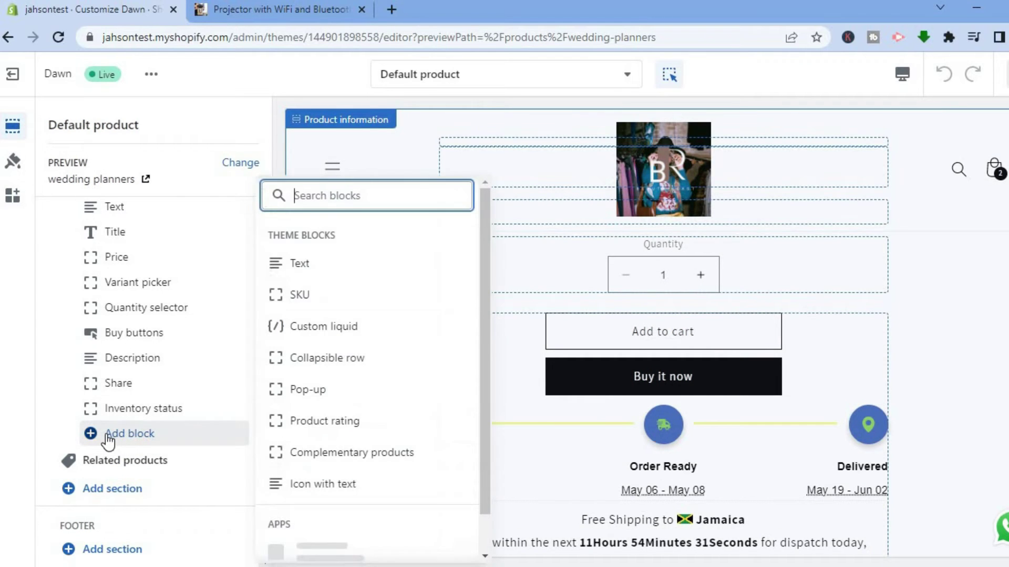
{"action": "left_click", "coordinate": [307, 264]}
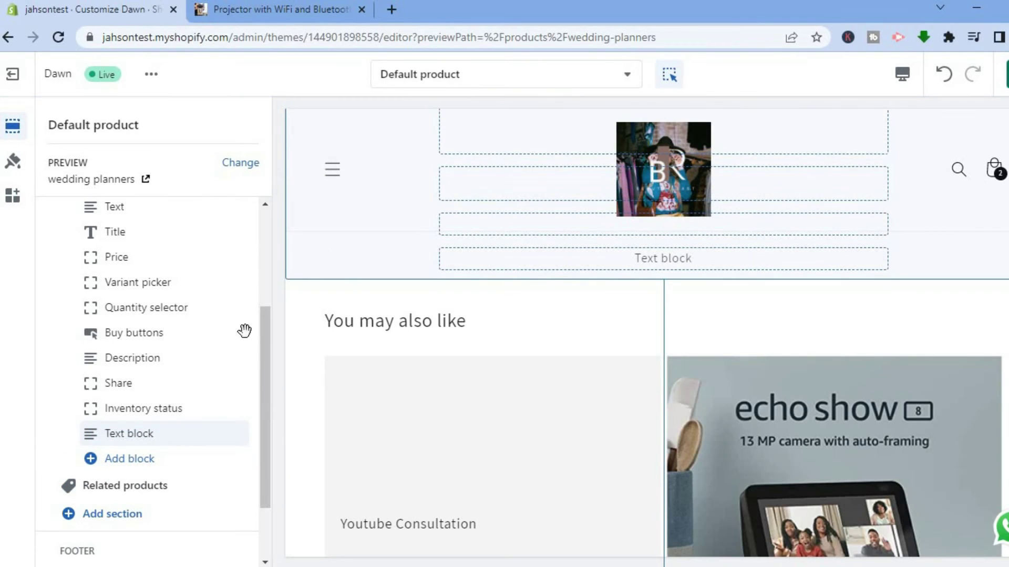
- Replace the new Text block's 'Text block' placeholder with 'example' and return to the block list
{"action": "left_click", "coordinate": [149, 434]}
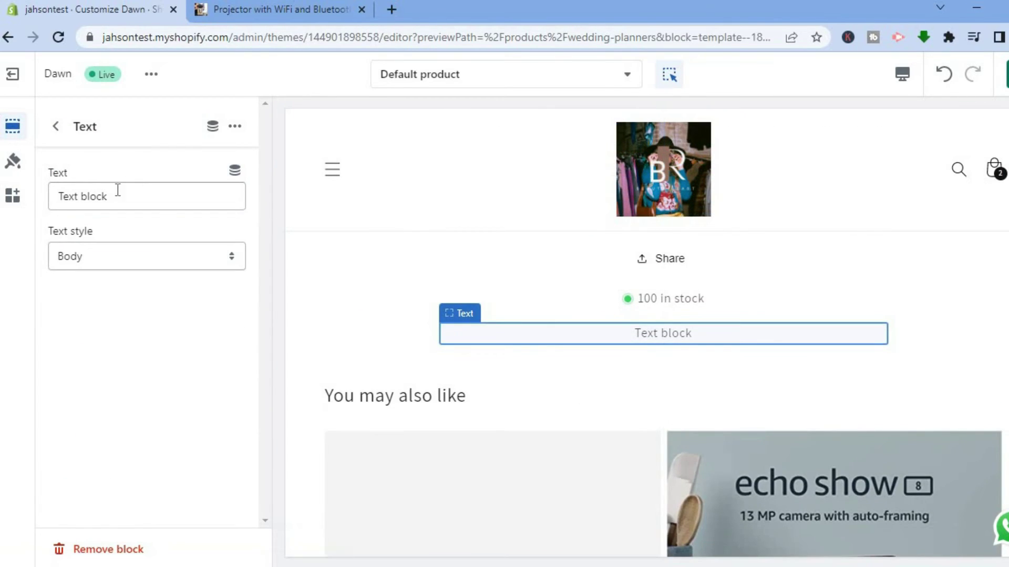
{"action": "left_click", "coordinate": [116, 196]}
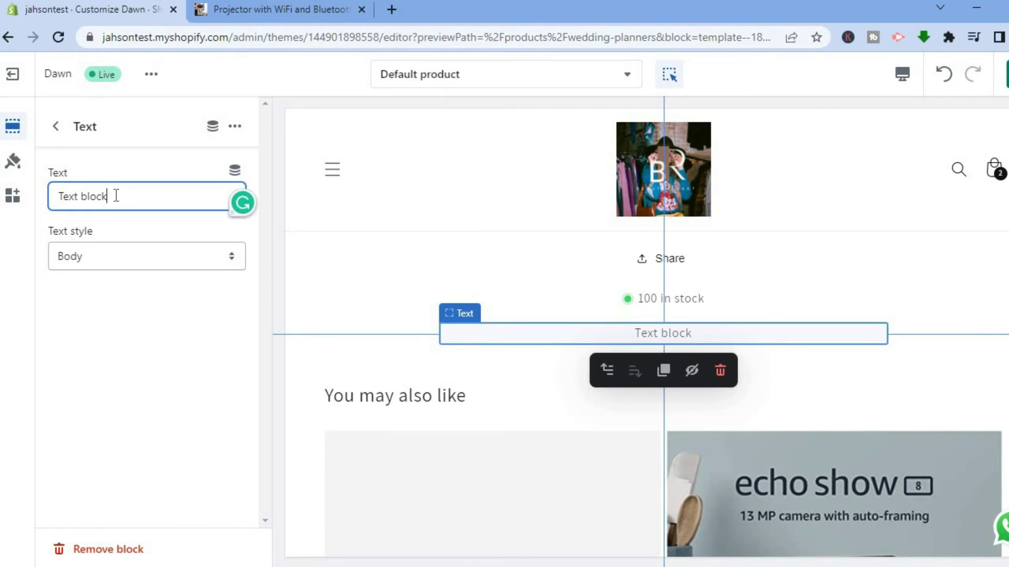
{"action": "left_click_drag", "start_coordinate": [116, 196], "coordinate": [28, 191]}
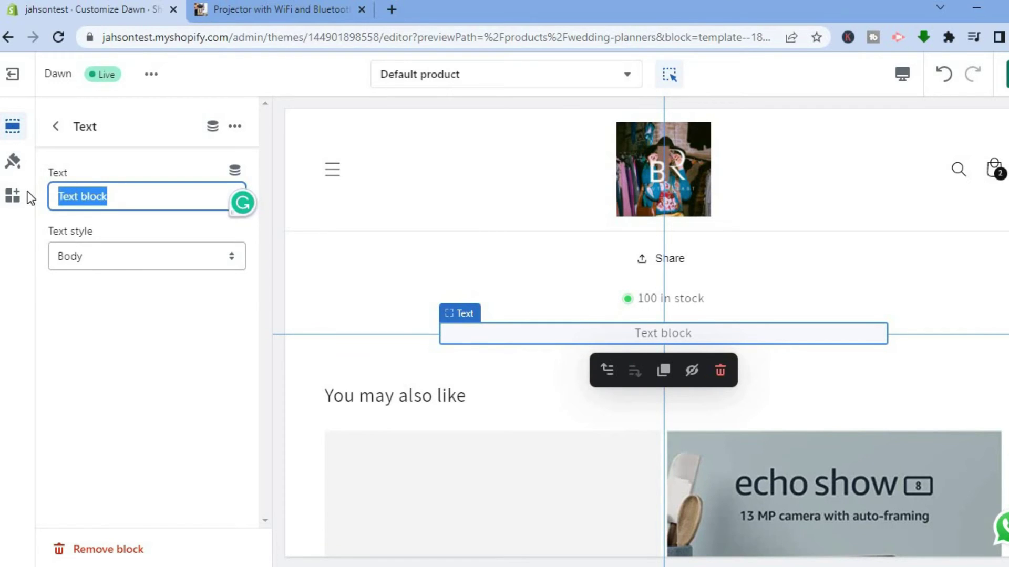
{"action": "type", "text": "exa"}
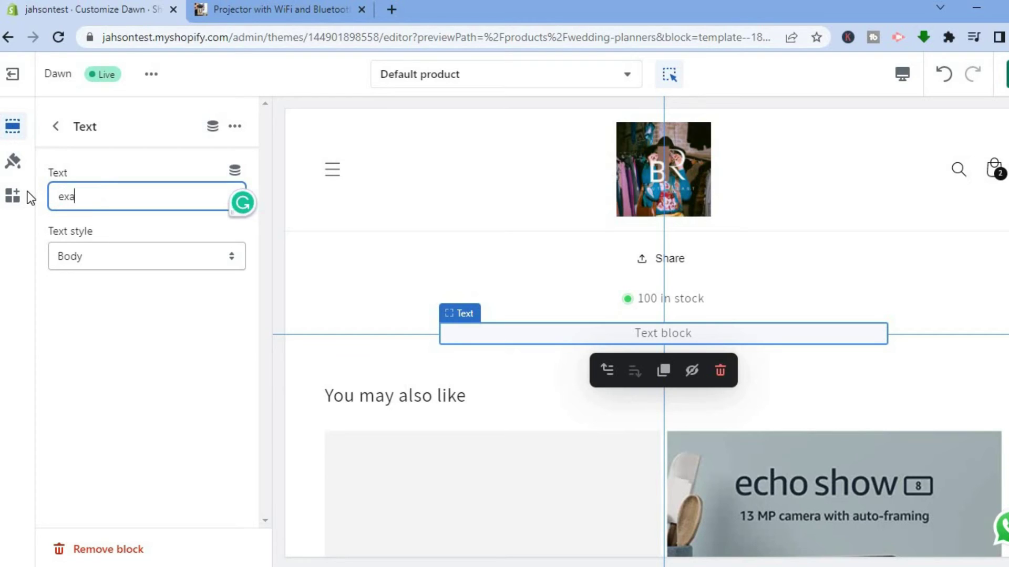
{"action": "type", "text": "mple"}
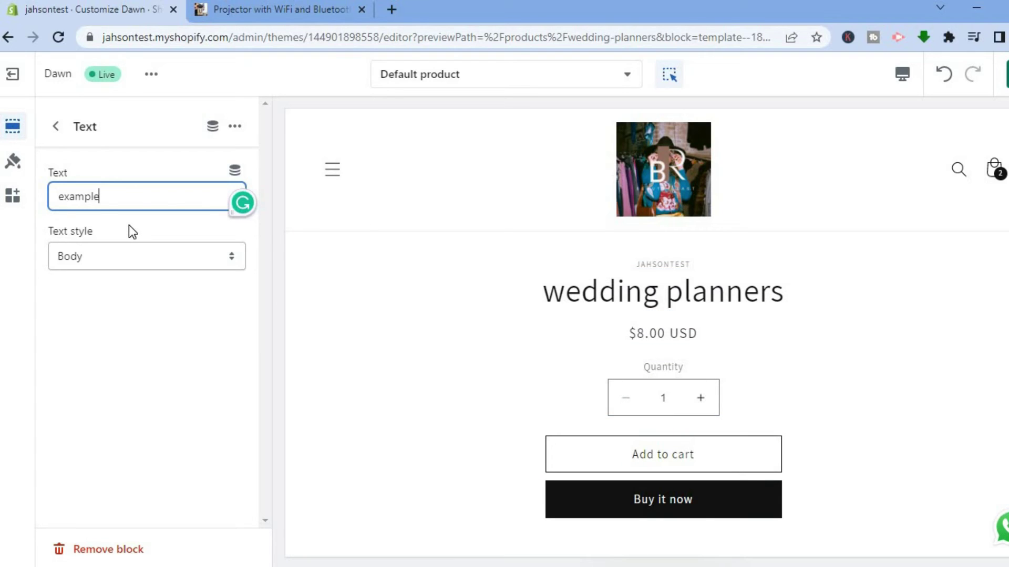
{"action": "left_click", "coordinate": [57, 126]}
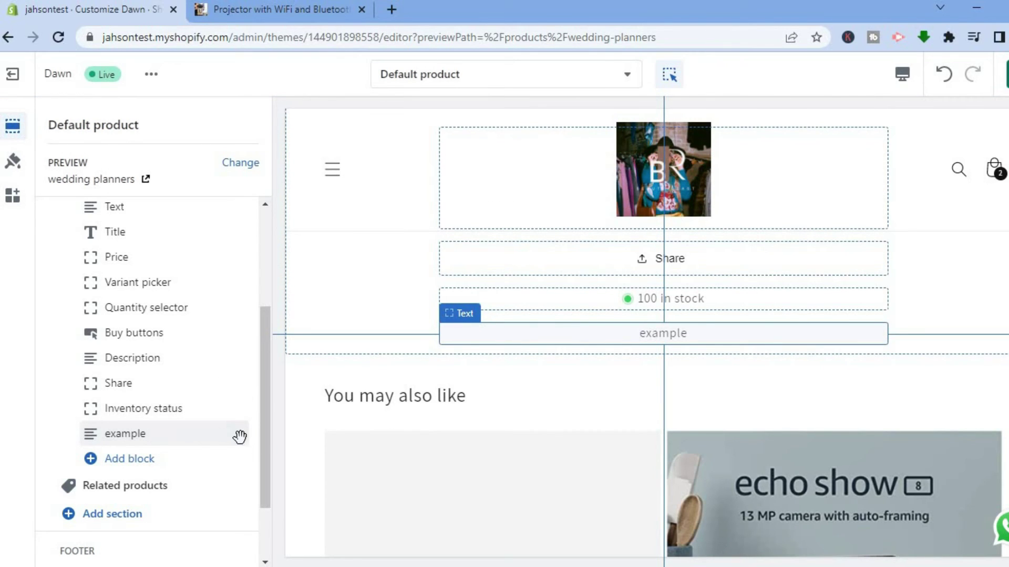
{"action": "mouse_move", "coordinate": [238, 436]}
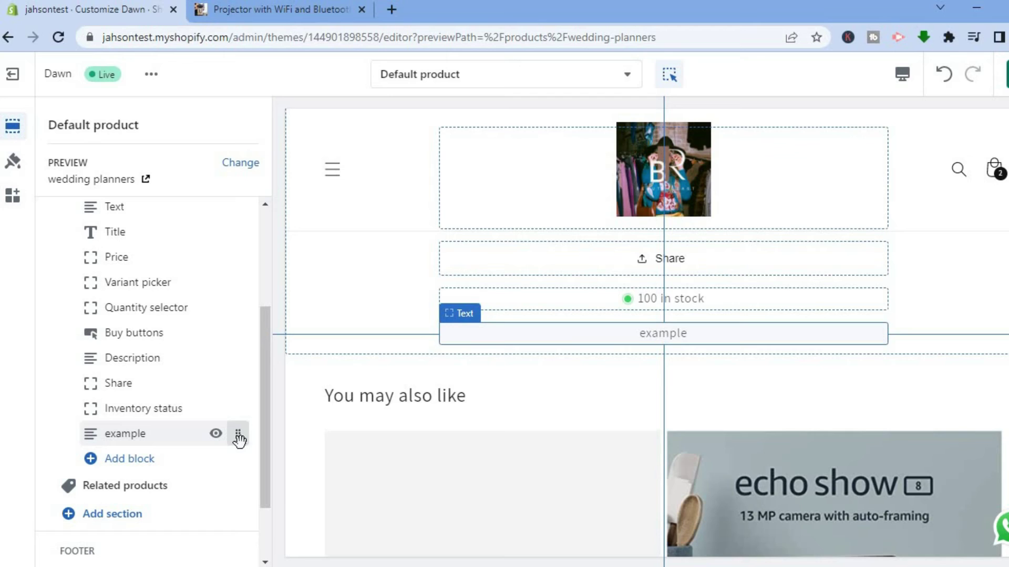
- Drag the 'example' block up the list to sit between Title and Price
{"action": "left_click_drag", "start_coordinate": [239, 435], "coordinate": [149, 435]}
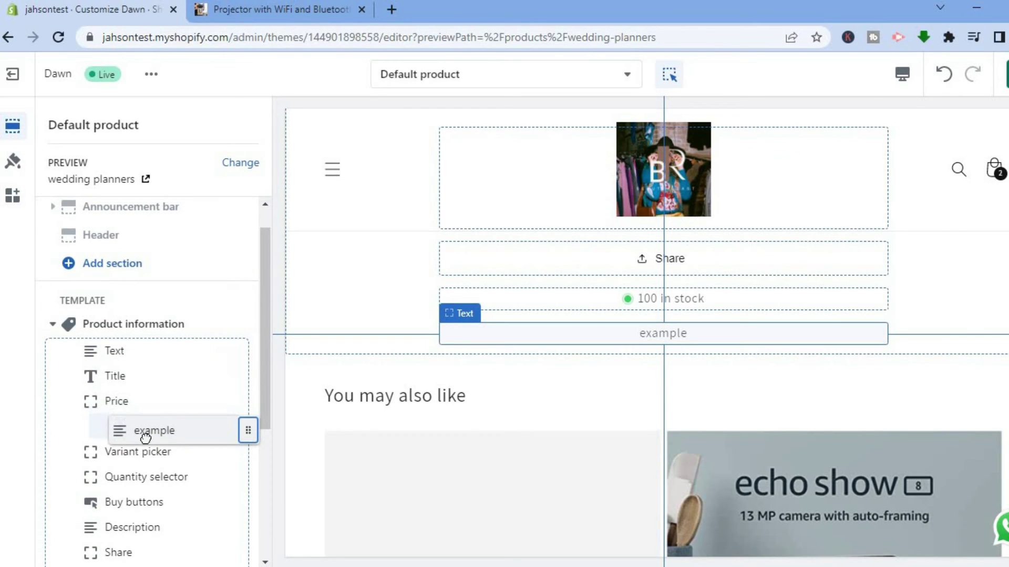
{"action": "mouse_move", "coordinate": [148, 435]}
{"action": "left_mouse_down"}
{"action": "mouse_move", "coordinate": [123, 408]}
{"action": "mouse_move", "coordinate": [80, 436]}
{"action": "mouse_move", "coordinate": [85, 424]}
{"action": "left_mouse_up"}
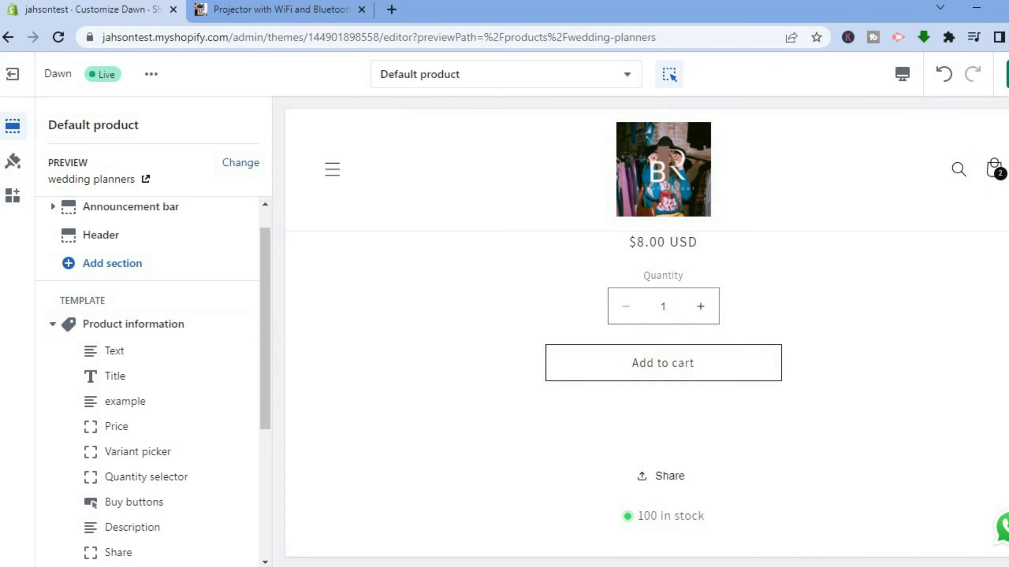
{"action": "scroll", "coordinate": [663, 315], "scroll_direction": "up", "scroll_amount": 5}
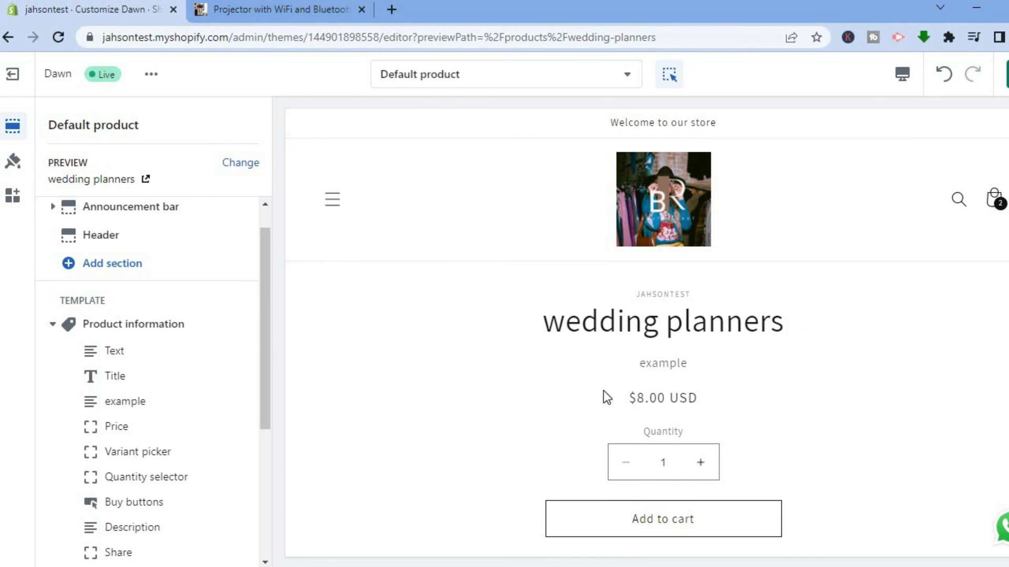
{"action": "left_click", "coordinate": [658, 394]}
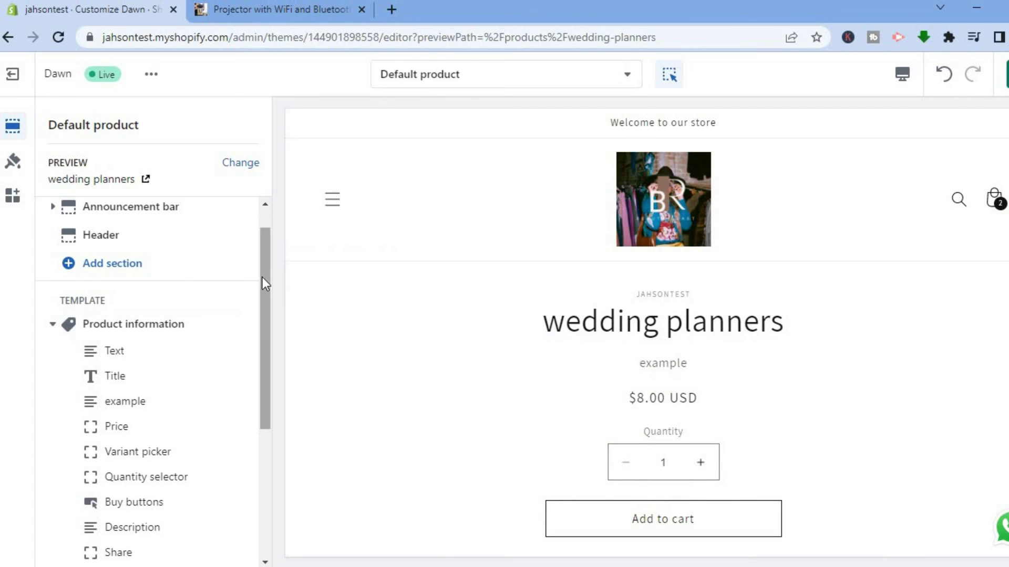
{"action": "left_click_drag", "start_coordinate": [262, 277], "coordinate": [273, 198]}
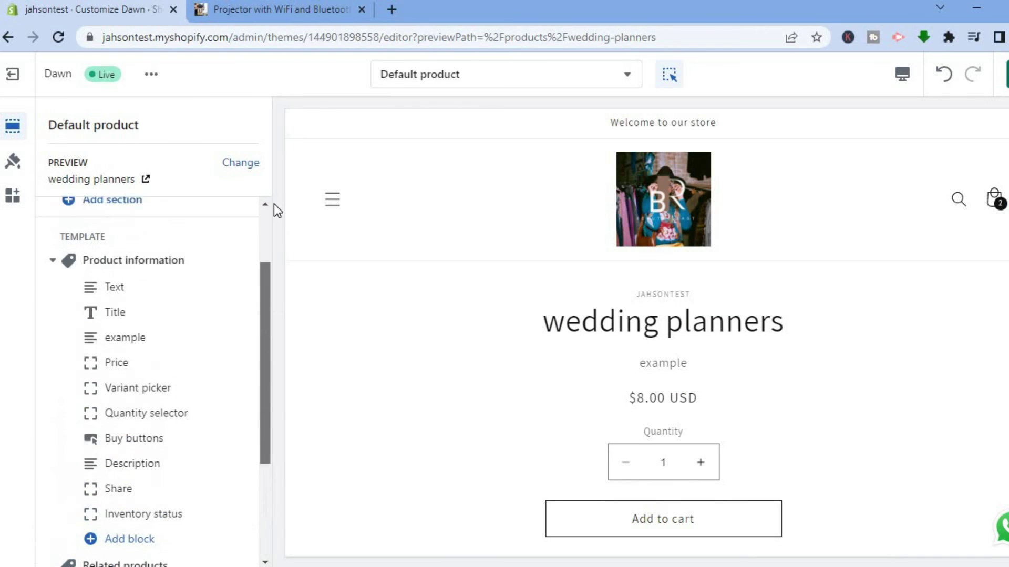